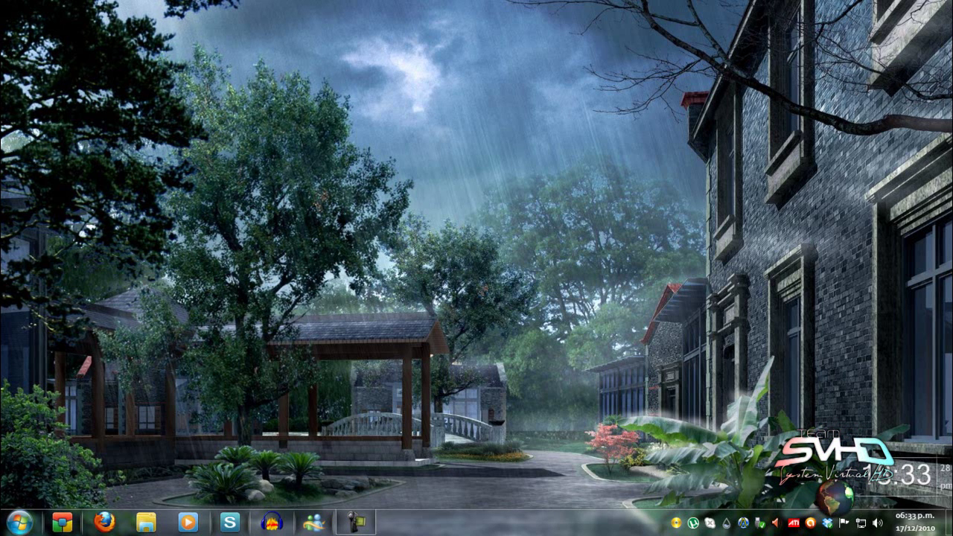
- Look over the Universal USB Installer page on pendrivelinux.com for its download link and prerequisites, and minimize the browser
click(148, 524)
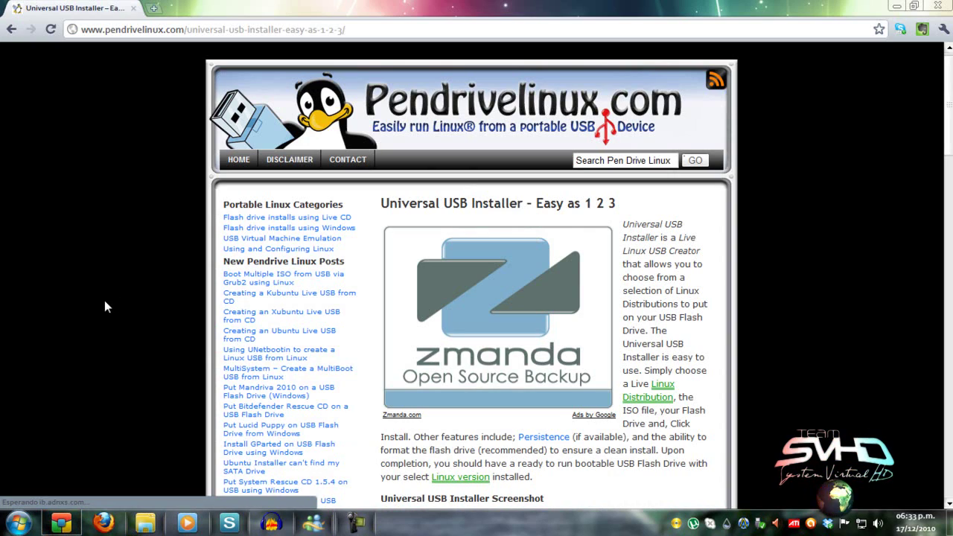
scroll(104, 300, down, 1)
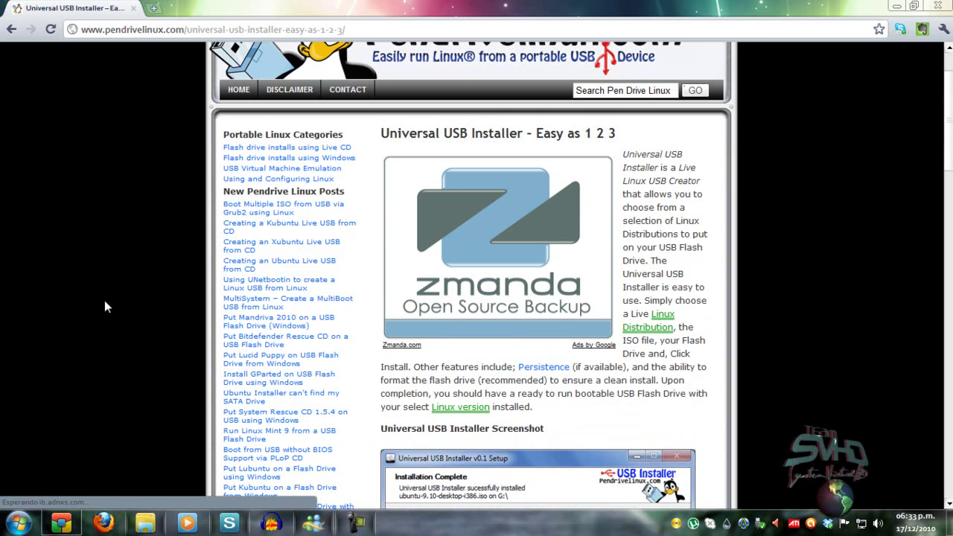
scroll(104, 300, down, 4)
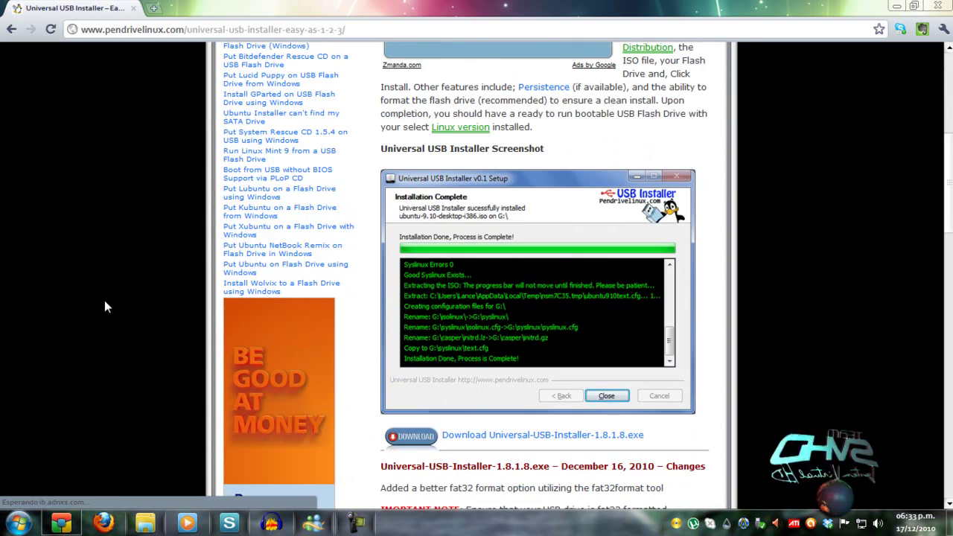
scroll(104, 300, down, 2)
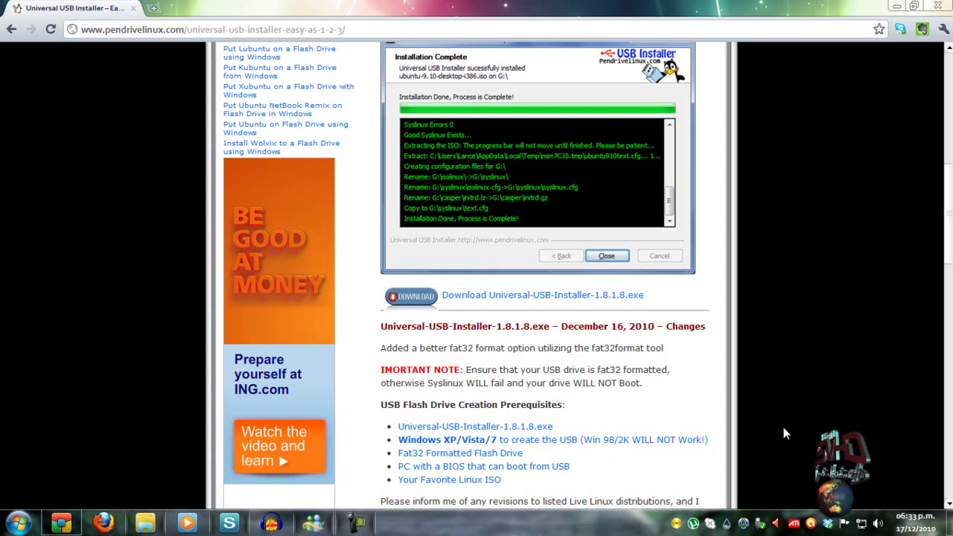
scroll(782, 429, down, 1)
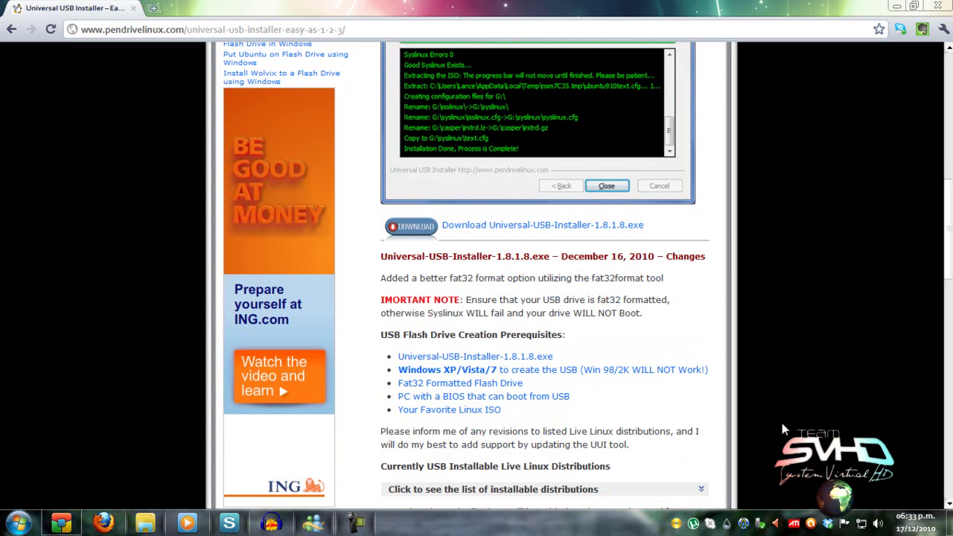
scroll(782, 423, up, 5)
scroll(782, 424, down, 1)
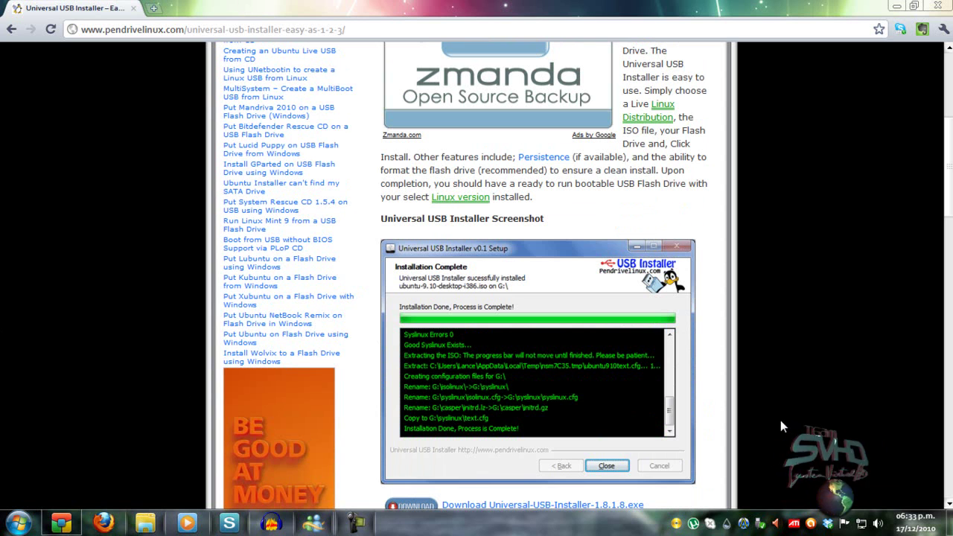
click(896, 9)
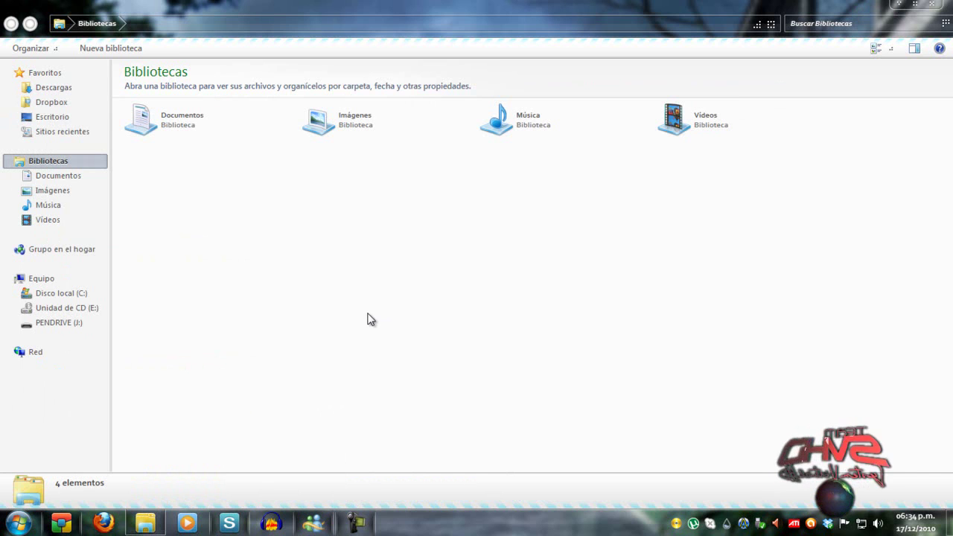
- Run Universal-USB-Installer-1.8.1.8 from the Escritorio folder and accept its license agreement
click(60, 119)
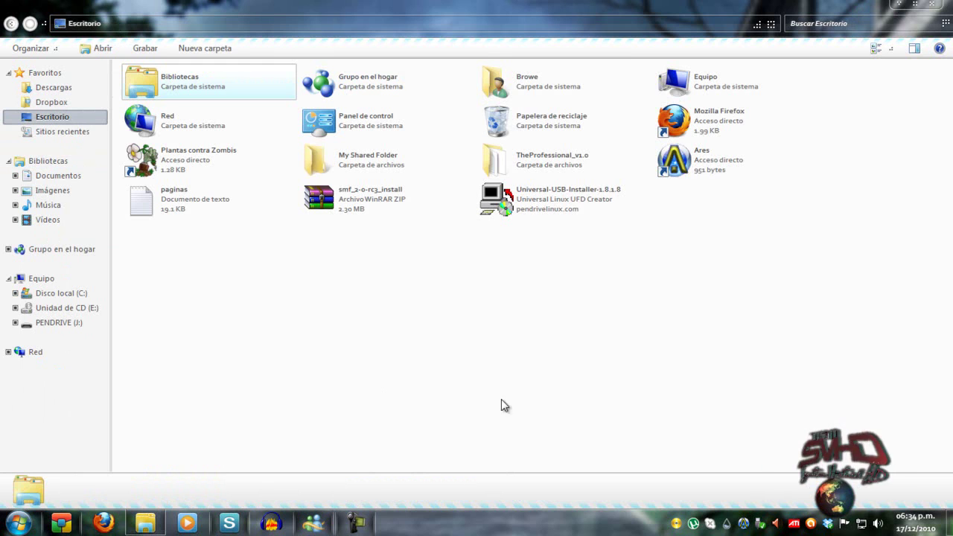
double_click(528, 207)
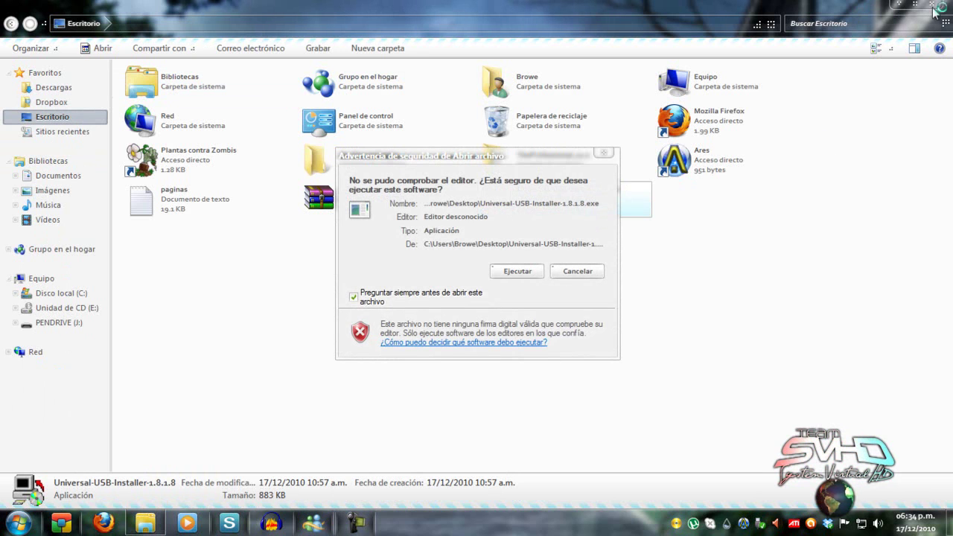
key(shift+Tab)
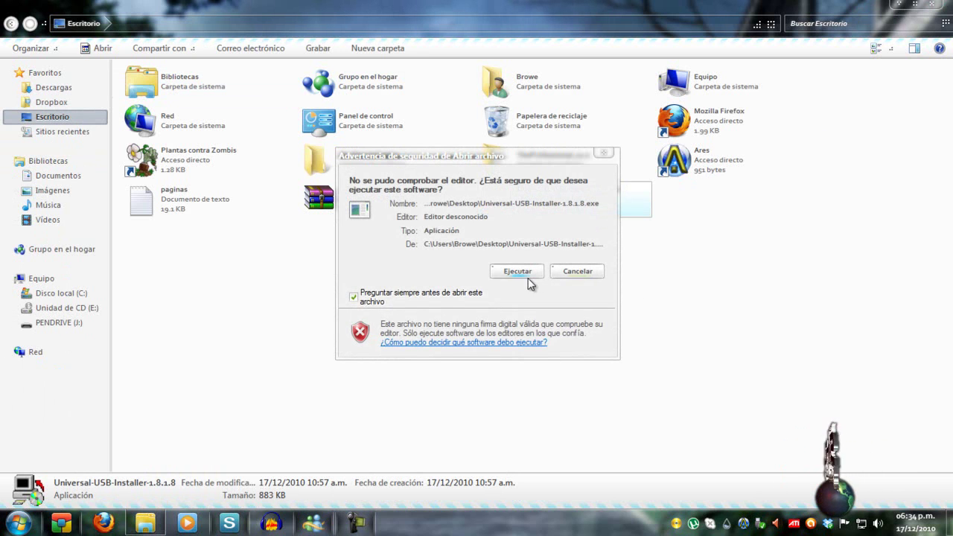
key(Return)
click(899, 6)
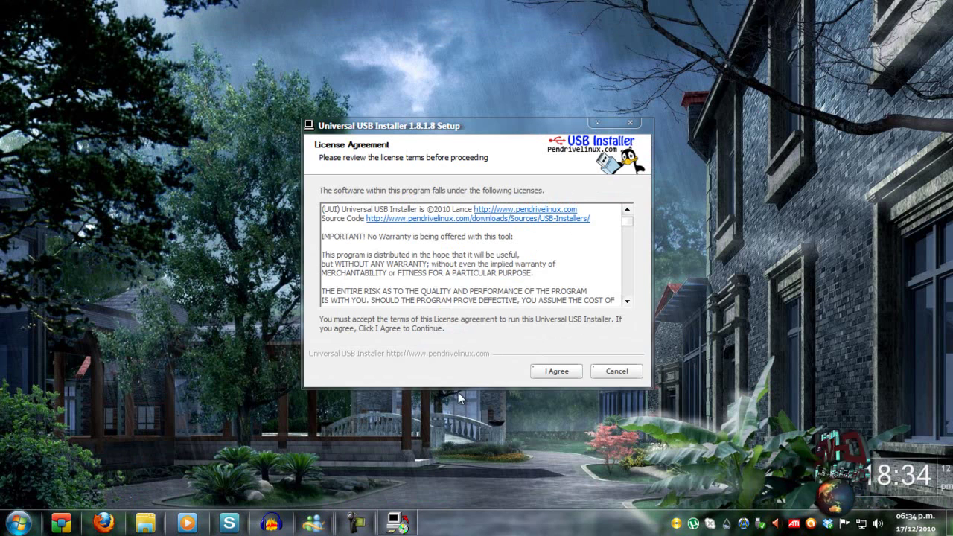
drag(460, 136, 445, 119)
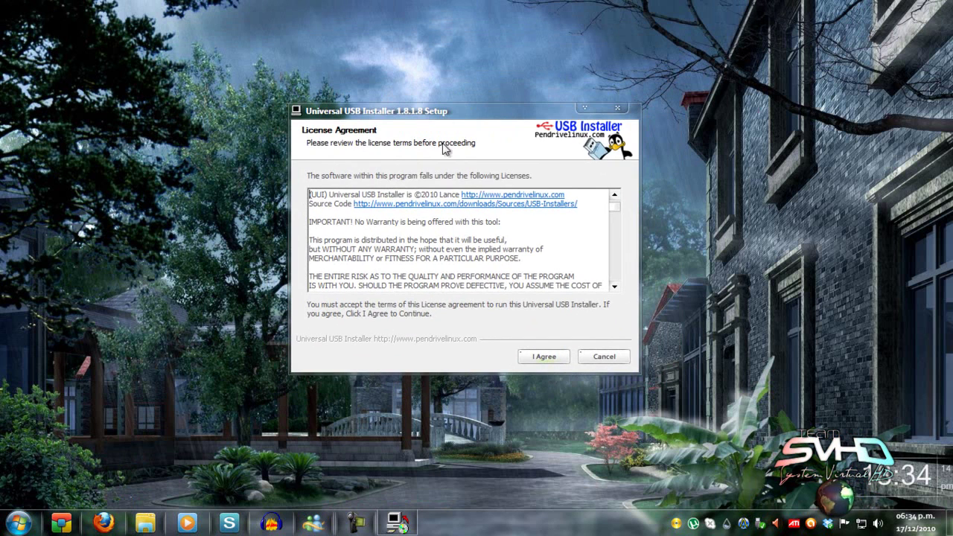
click(530, 358)
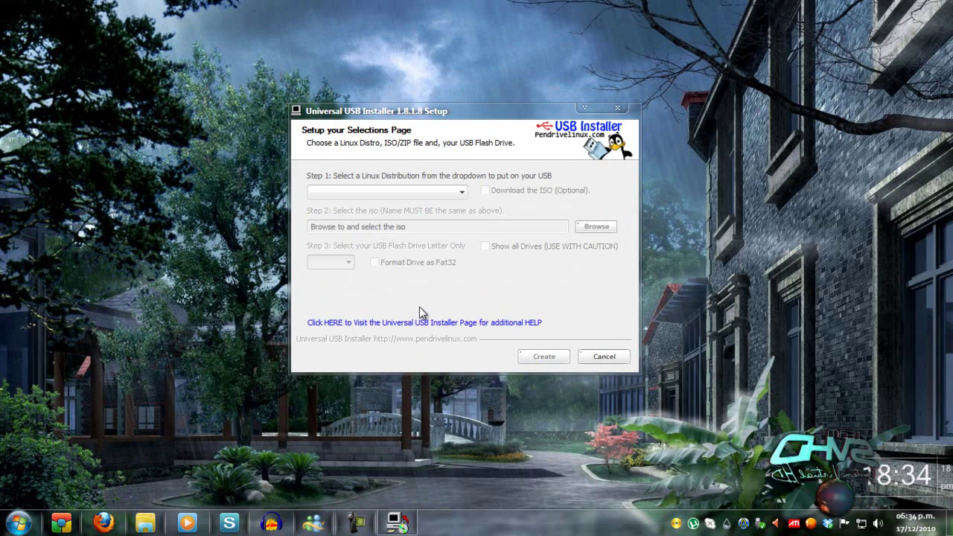
- Browse the selectable Linux distributions, trying Kubuntu 10.10 Desktop i386 and Jolicloud
click(462, 192)
mouse_move(462, 235)
mouse_down()
mouse_move(463, 426)
mouse_move(459, 218)
mouse_up()
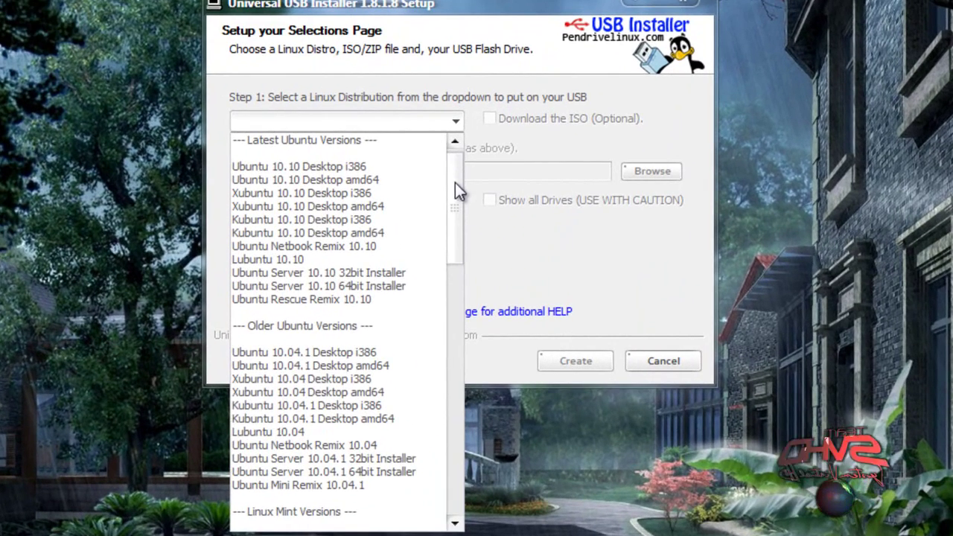
drag(455, 183, 455, 160)
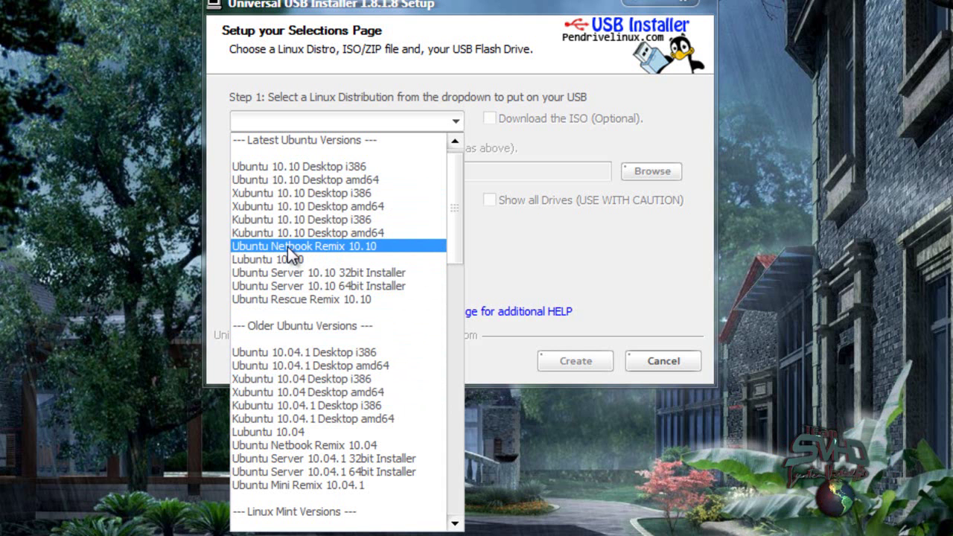
click(444, 219)
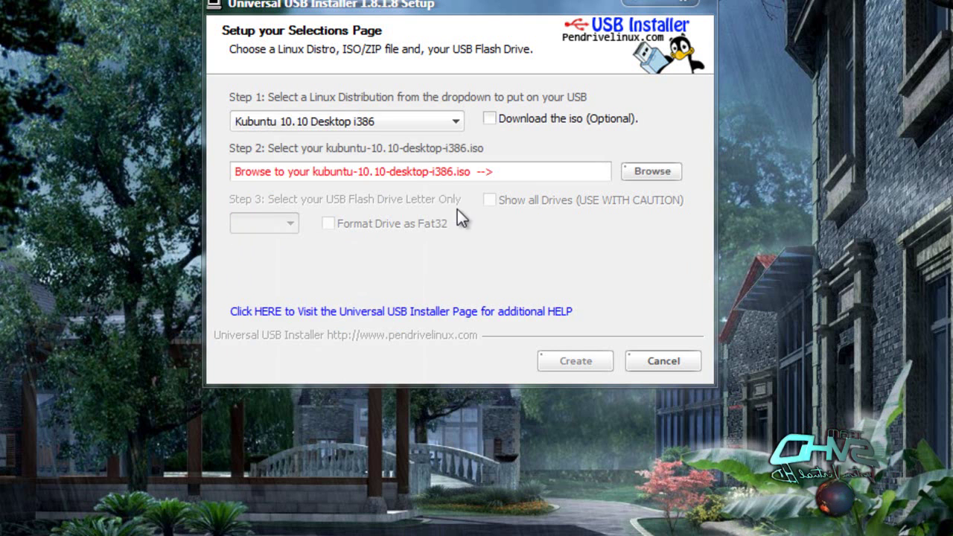
click(453, 121)
drag(461, 197, 458, 393)
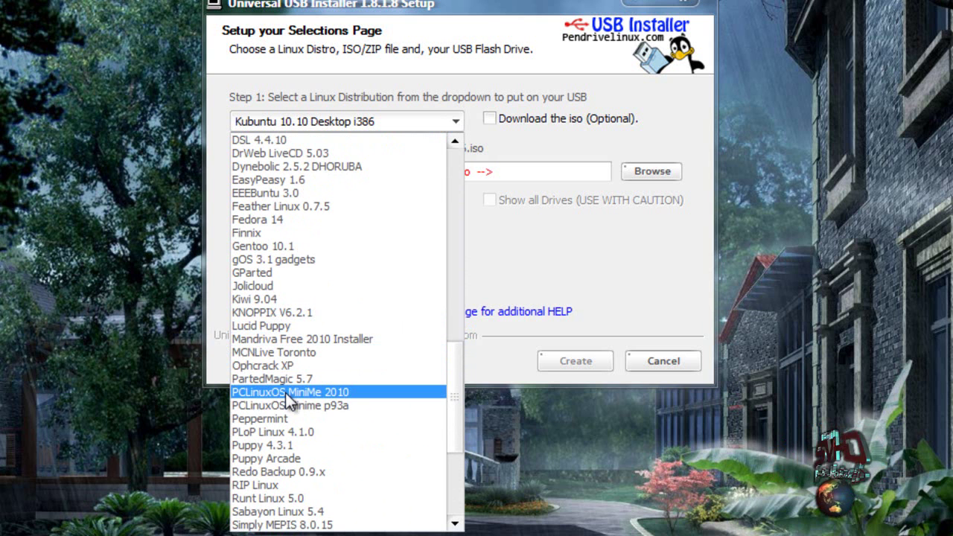
click(260, 286)
- Choose Ubuntu Netbook Remix 10.10 as the distribution and load ubuntu-10.10-netbook-i386 from the Descargas folder as its ISO
click(449, 118)
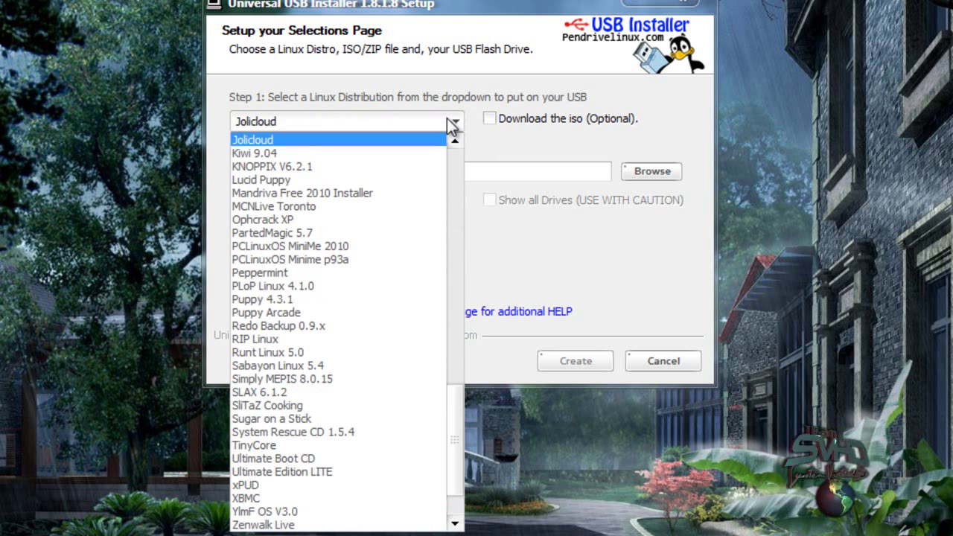
drag(456, 399, 463, 157)
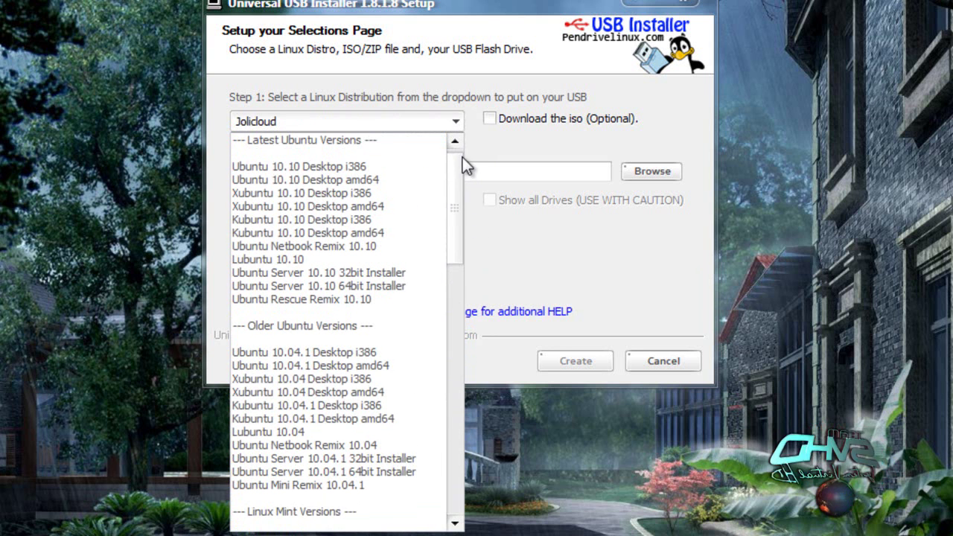
click(321, 247)
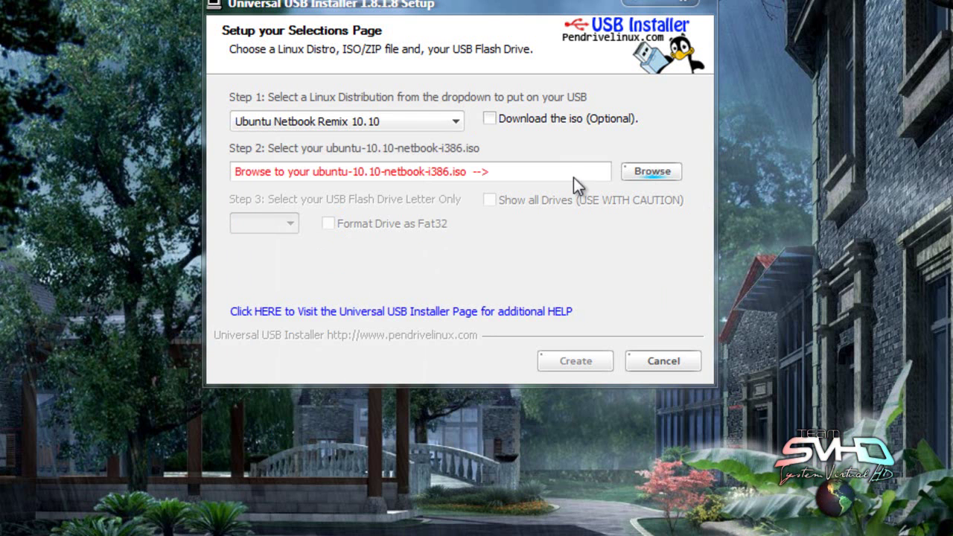
click(647, 172)
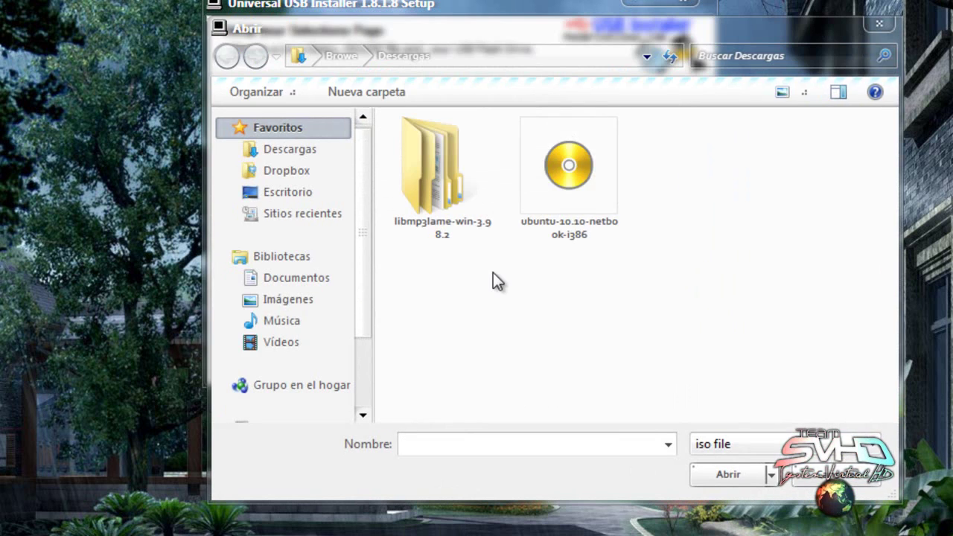
click(578, 183)
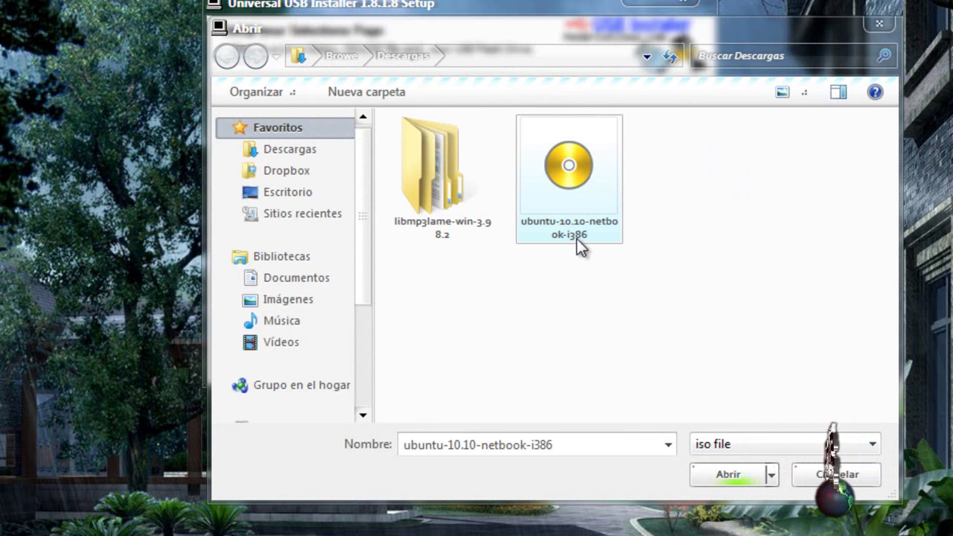
click(718, 473)
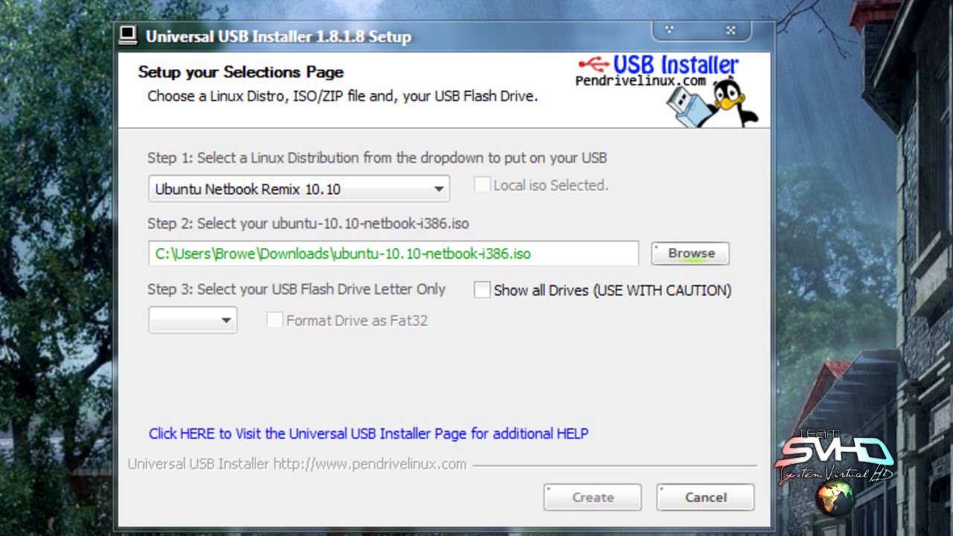
- Set the target USB flash drive letter to J:\
click(192, 320)
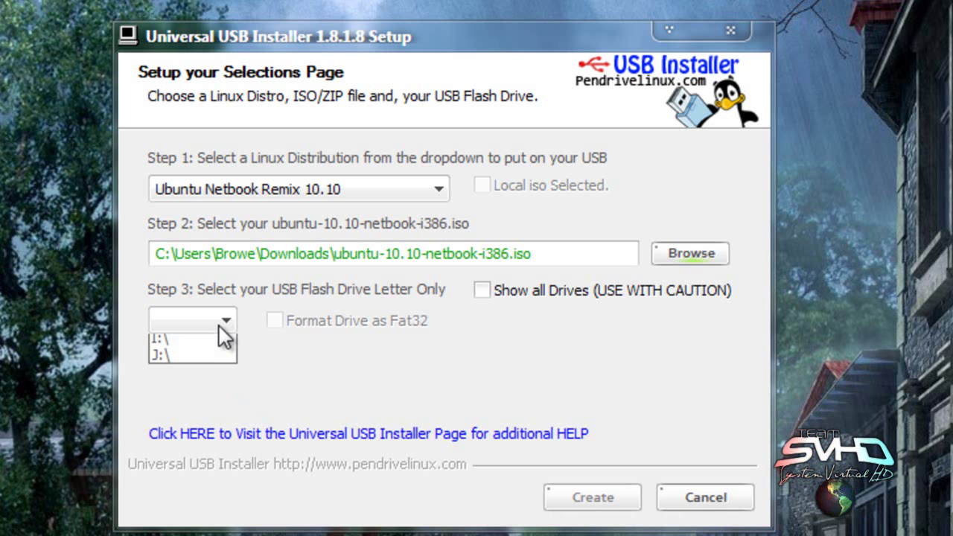
click(219, 428)
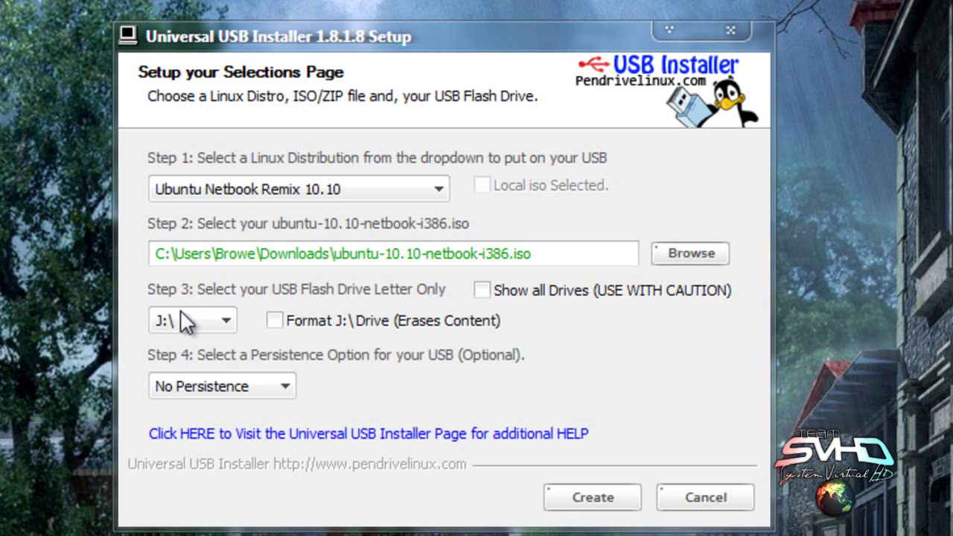
click(234, 318)
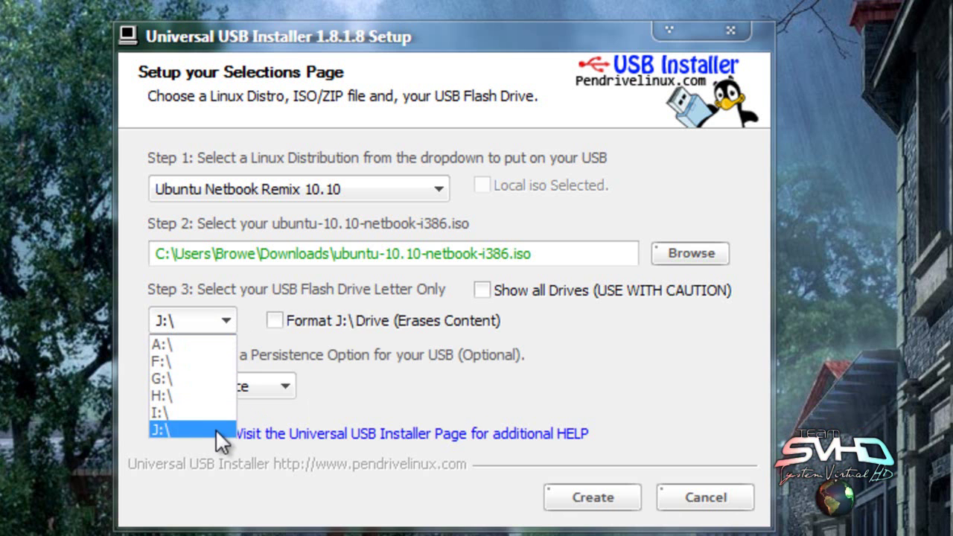
click(215, 429)
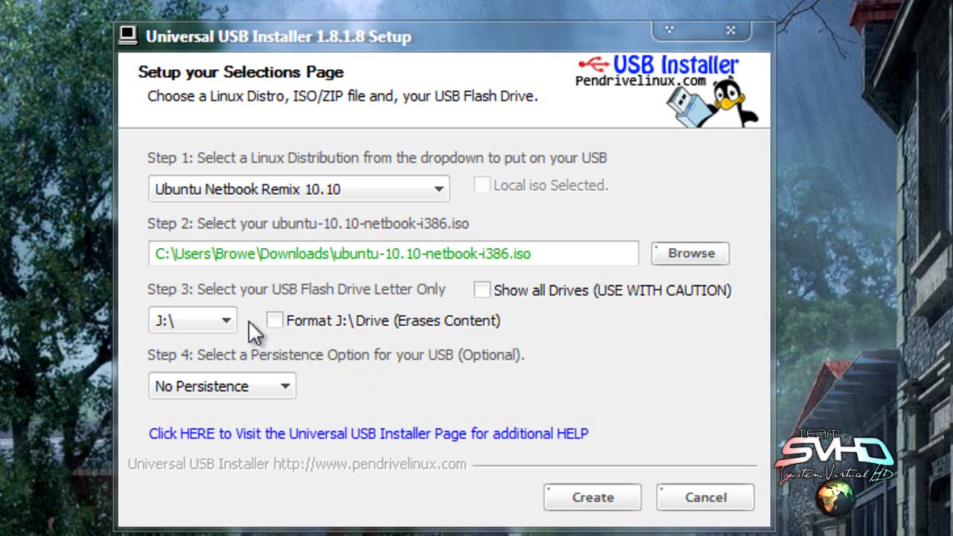
- Start creating the bootable USB drive and confirm both warnings about installing on J:
click(595, 509)
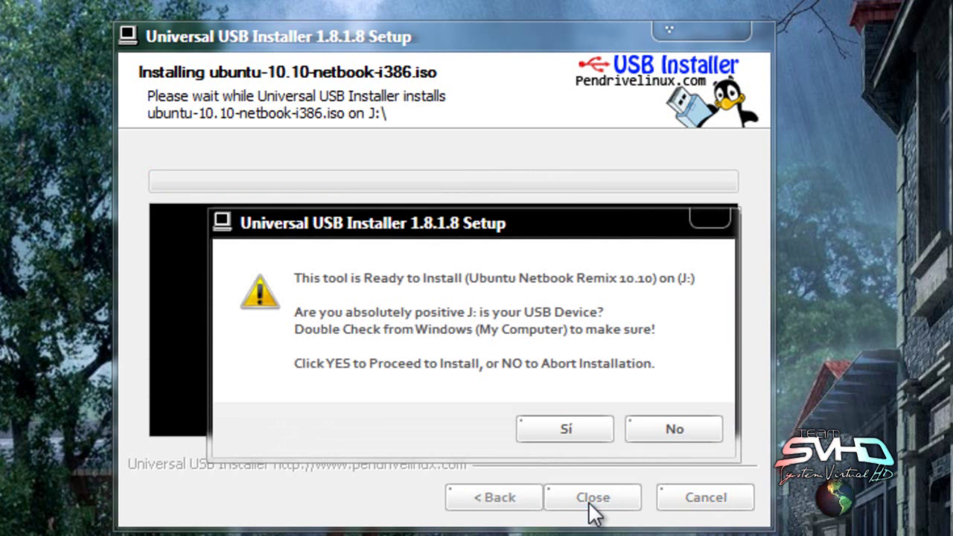
drag(416, 213, 425, 221)
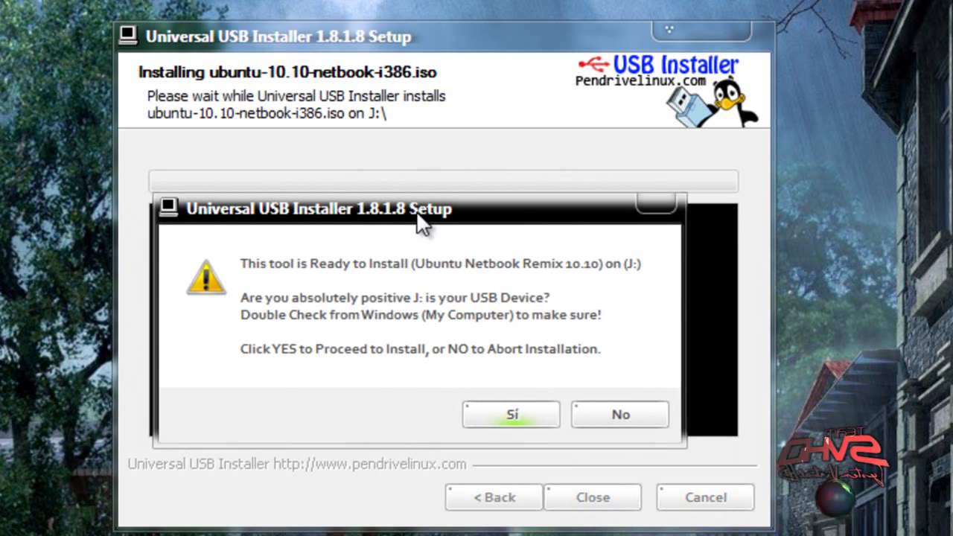
click(540, 418)
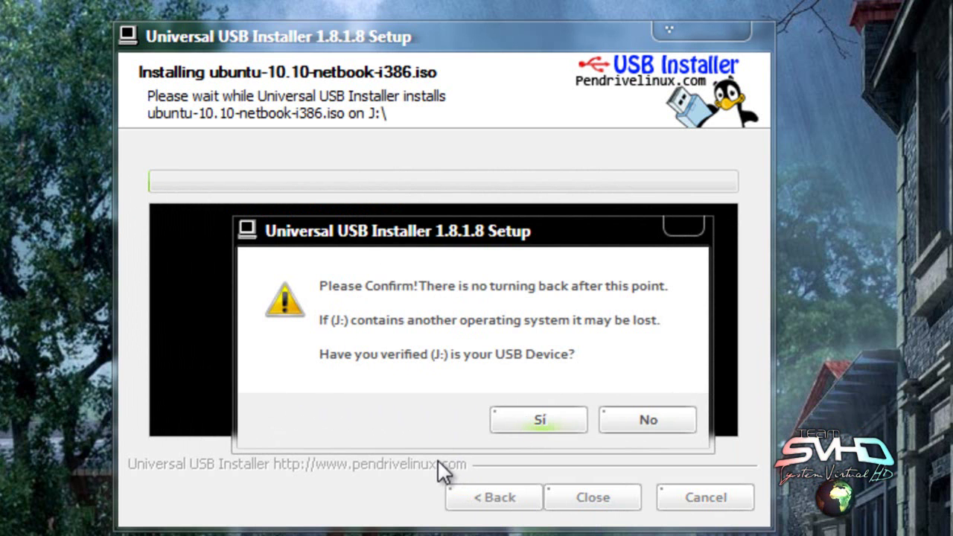
click(526, 420)
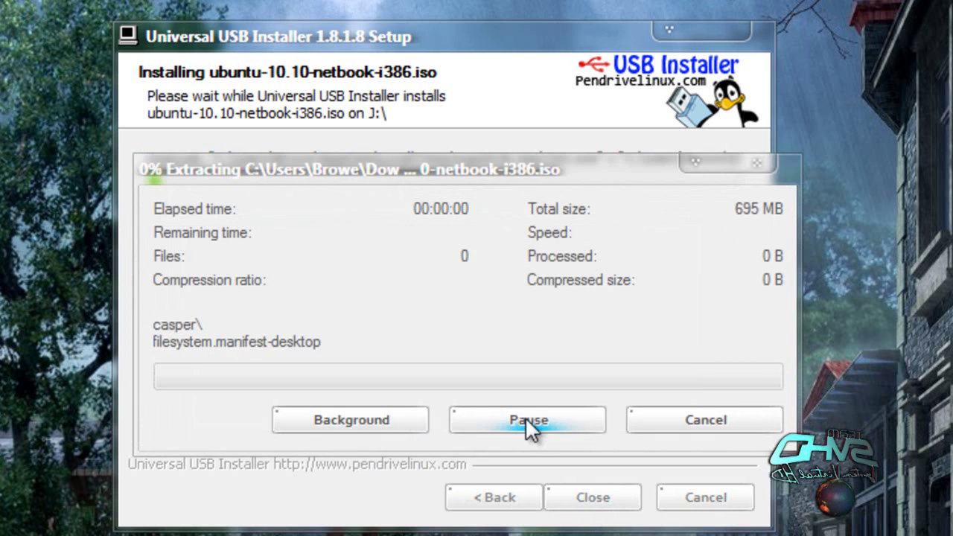
- Move the installer and extraction windows apart, let the installation finish, and close the installer
drag(432, 46, 761, 53)
drag(271, 172, 6, 132)
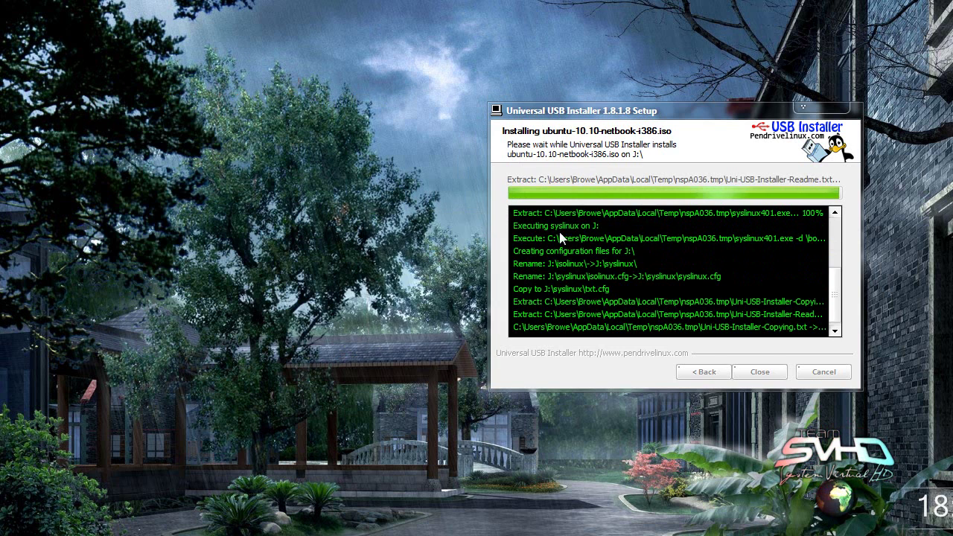
drag(633, 119, 351, 80)
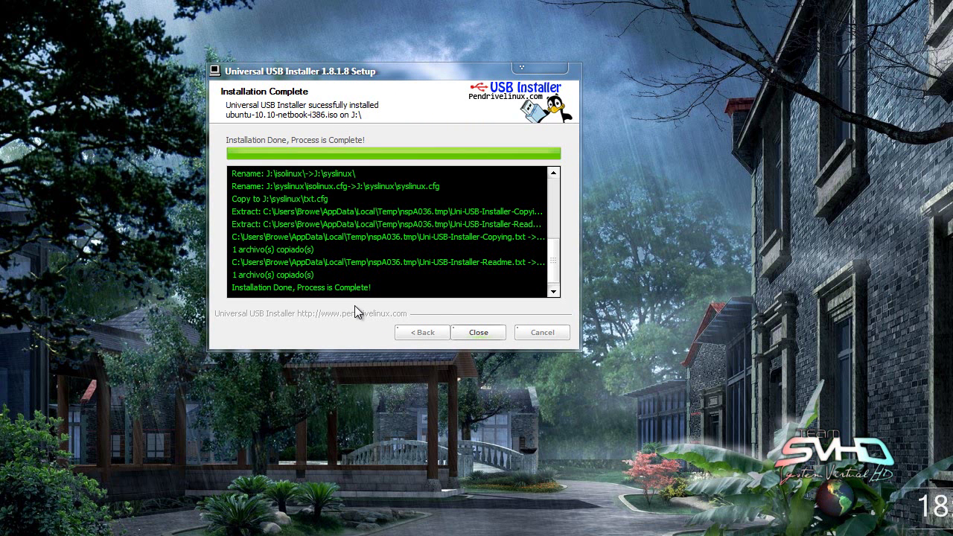
click(487, 333)
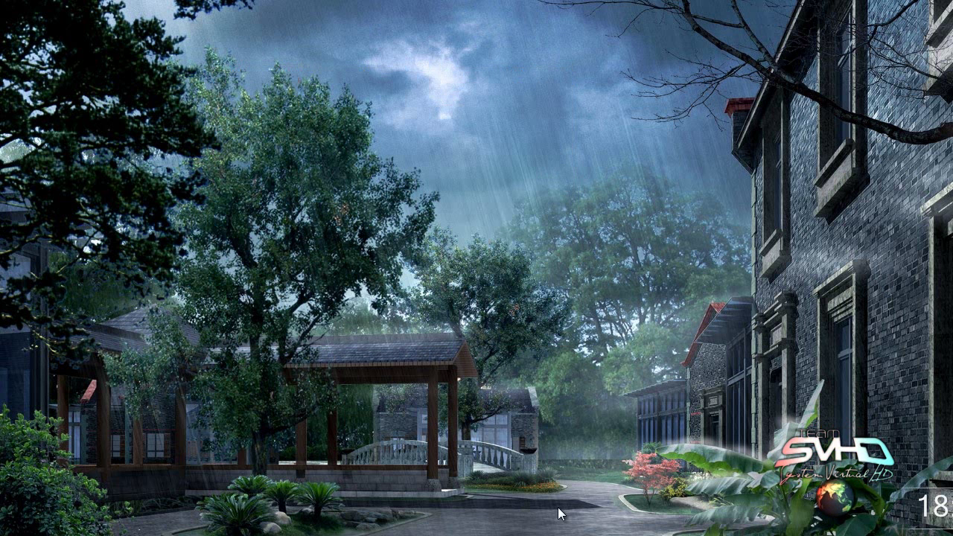